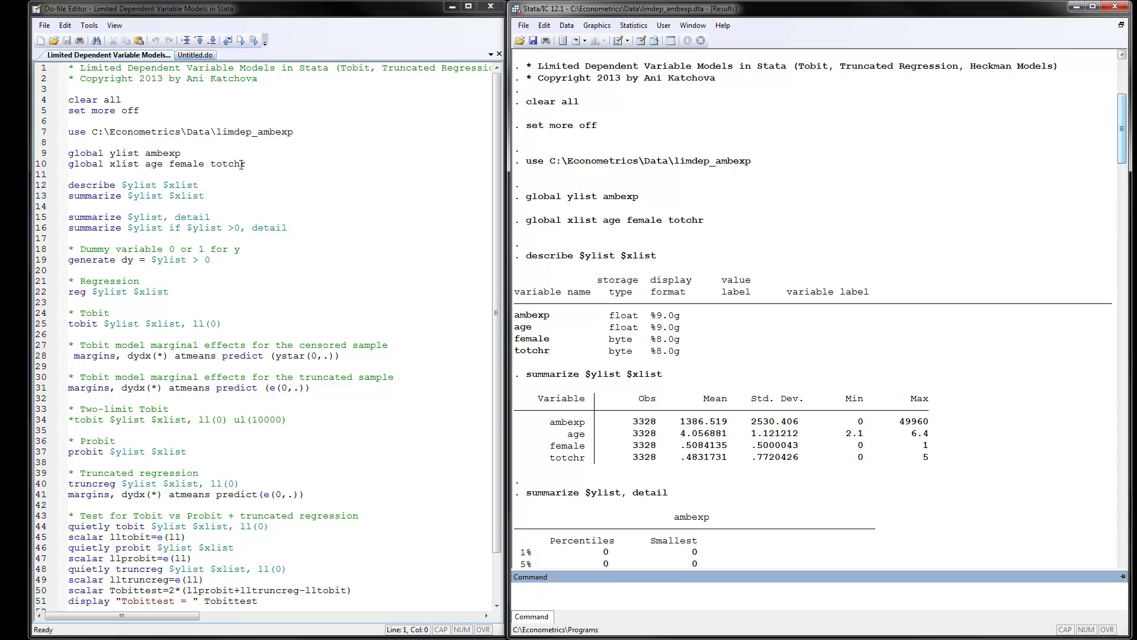
- Inspect the limdep_ambexp dataset in the Data Editor across to the ambexp column, and close the editor
click(640, 41)
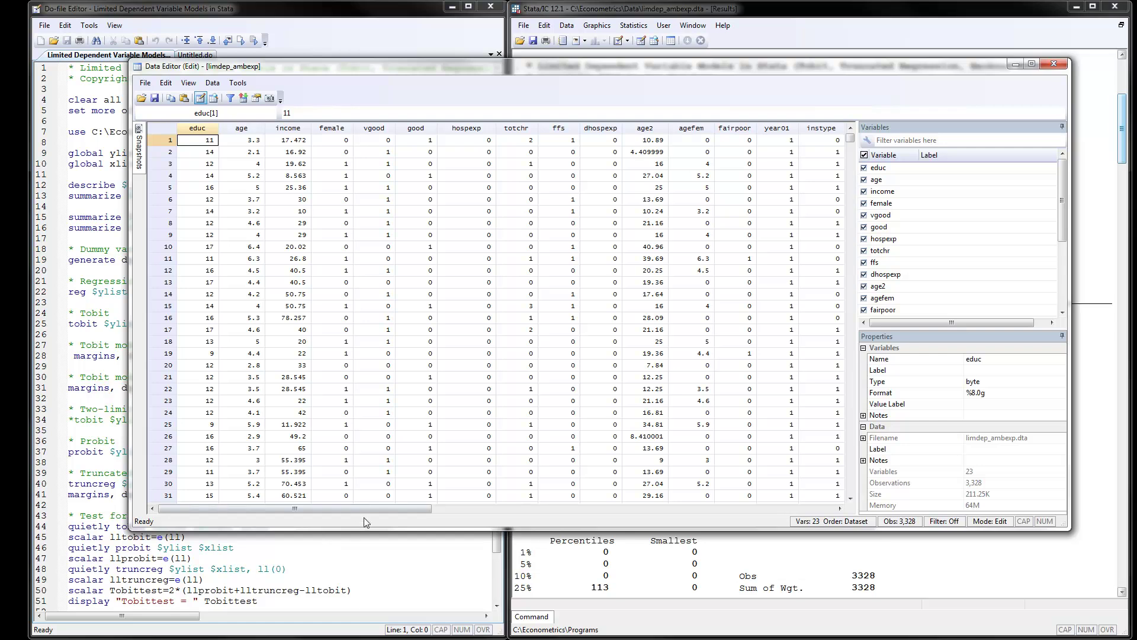
drag(368, 507, 464, 506)
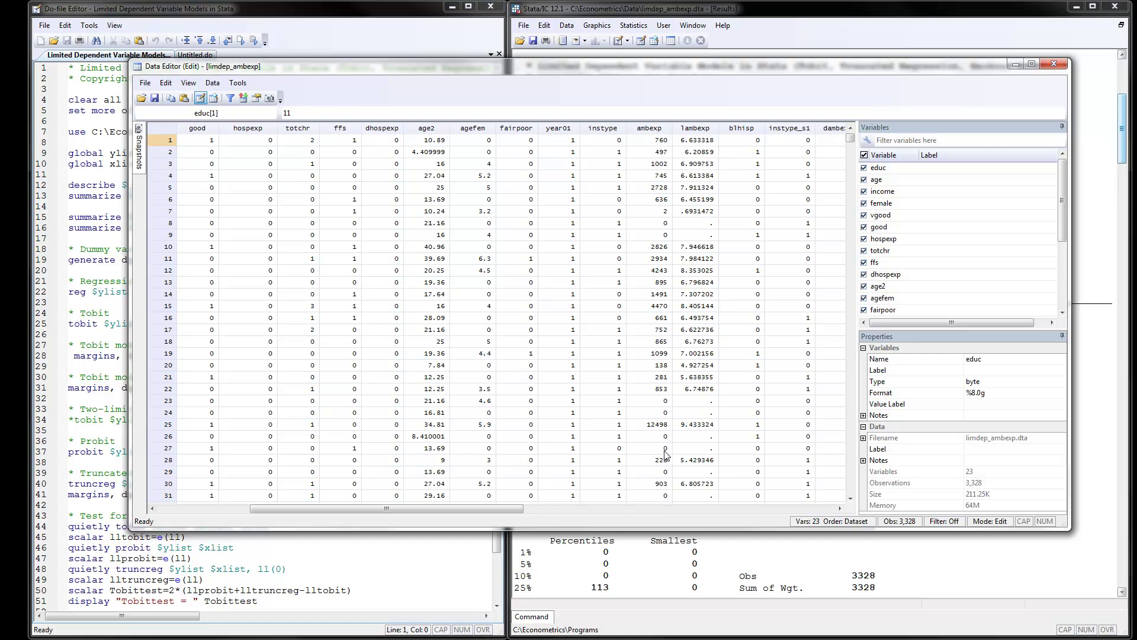
click(1050, 65)
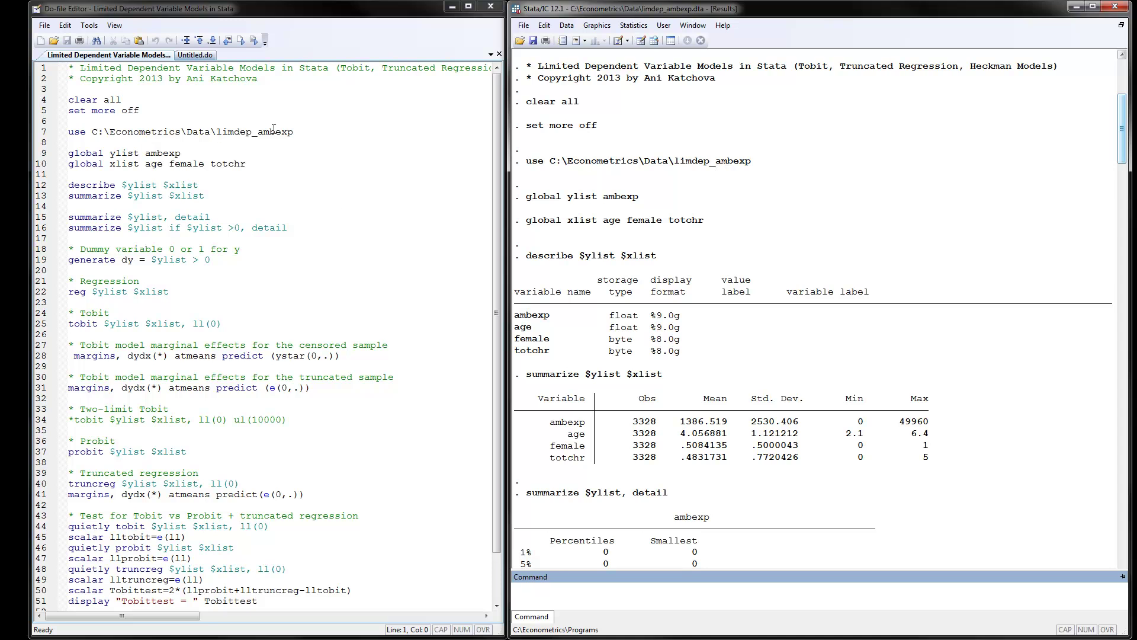
- Review the independent variables age, female and totchr in the xlist definition and the detailed summary statistics of ambexp
drag(146, 153, 249, 166)
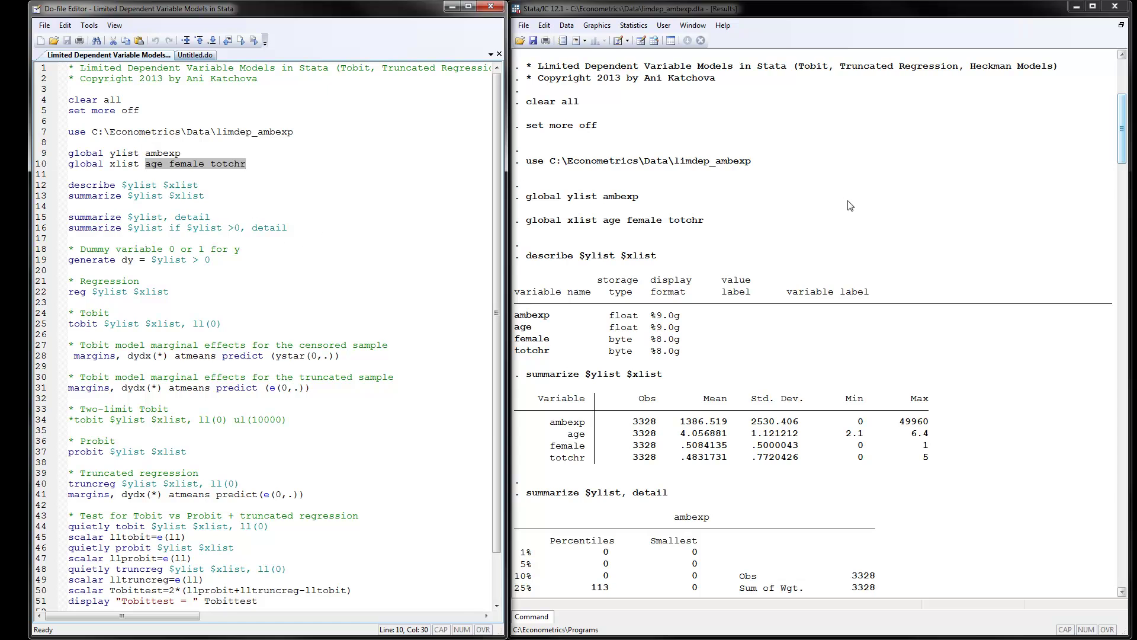
drag(1123, 107, 1129, 164)
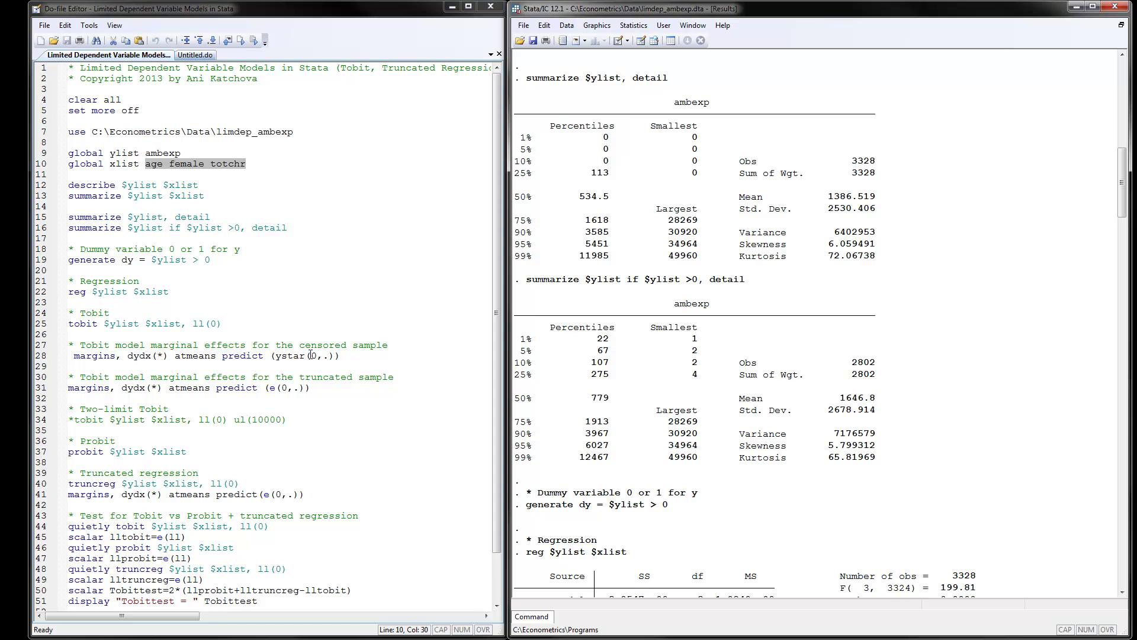
- Examine the do-file line generating the dummy dy from the condition $ylist > 0
click(122, 260)
double_click(122, 260)
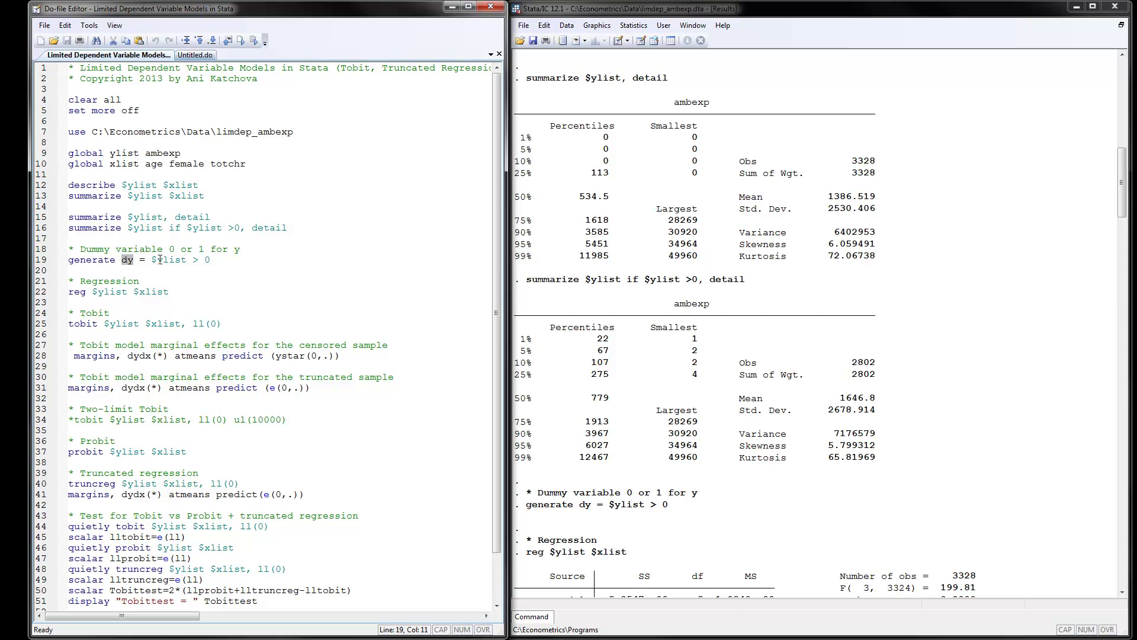
drag(152, 261, 187, 261)
double_click(208, 261)
- Examine the regression and Tobit output alongside the ll(0) option and the commented two-limit Tobit command with ul(10000)
click(180, 292)
drag(1121, 163, 1122, 224)
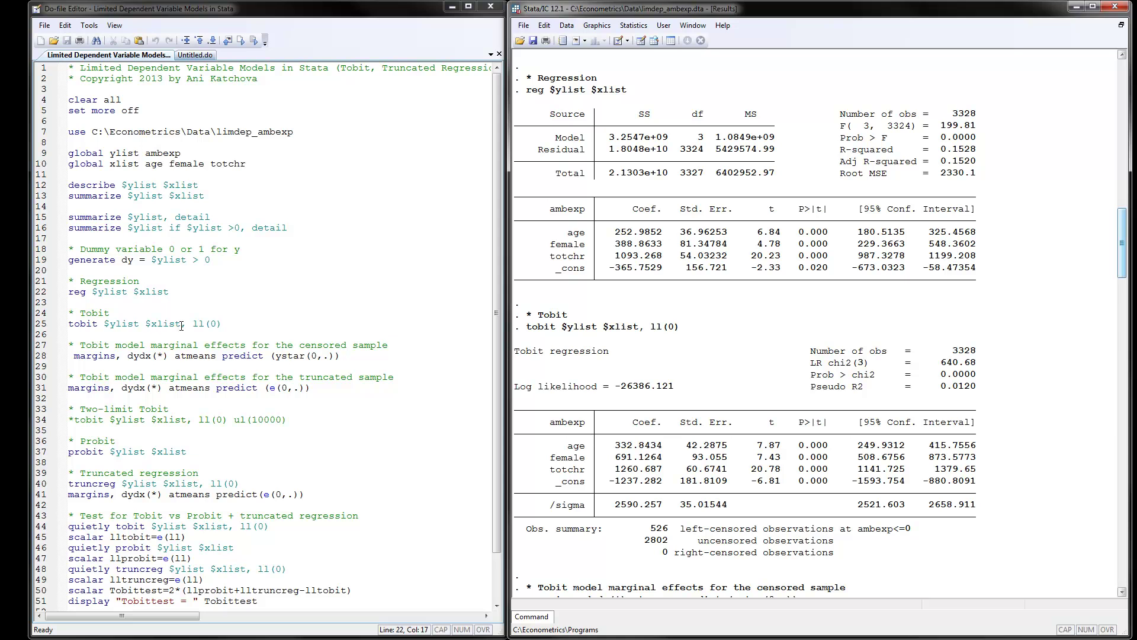
double_click(213, 323)
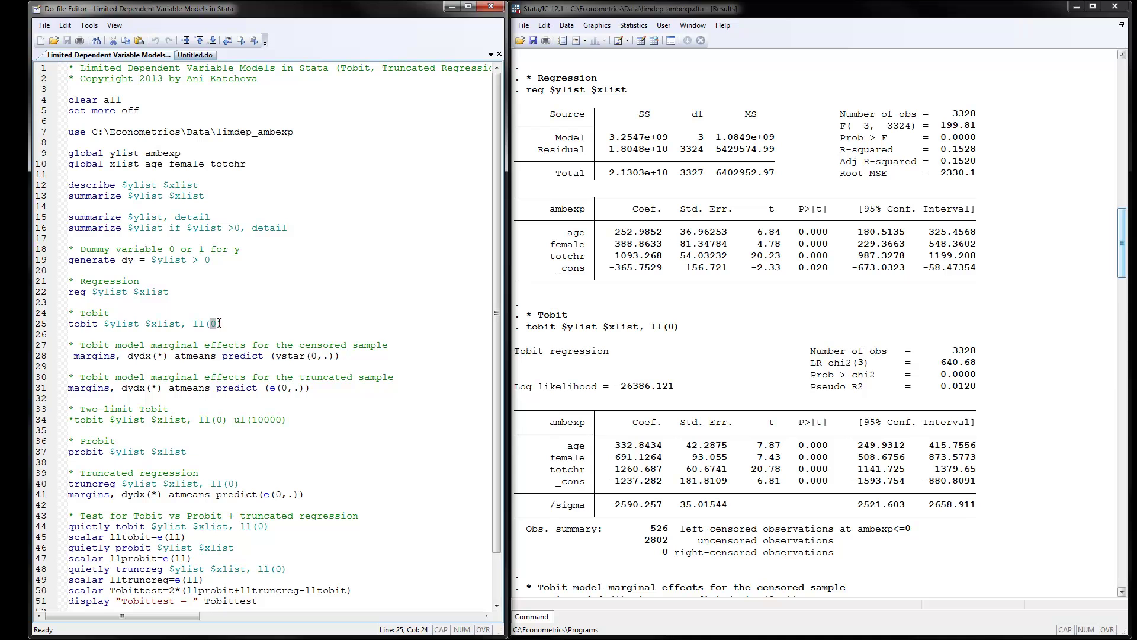
drag(289, 419, 68, 421)
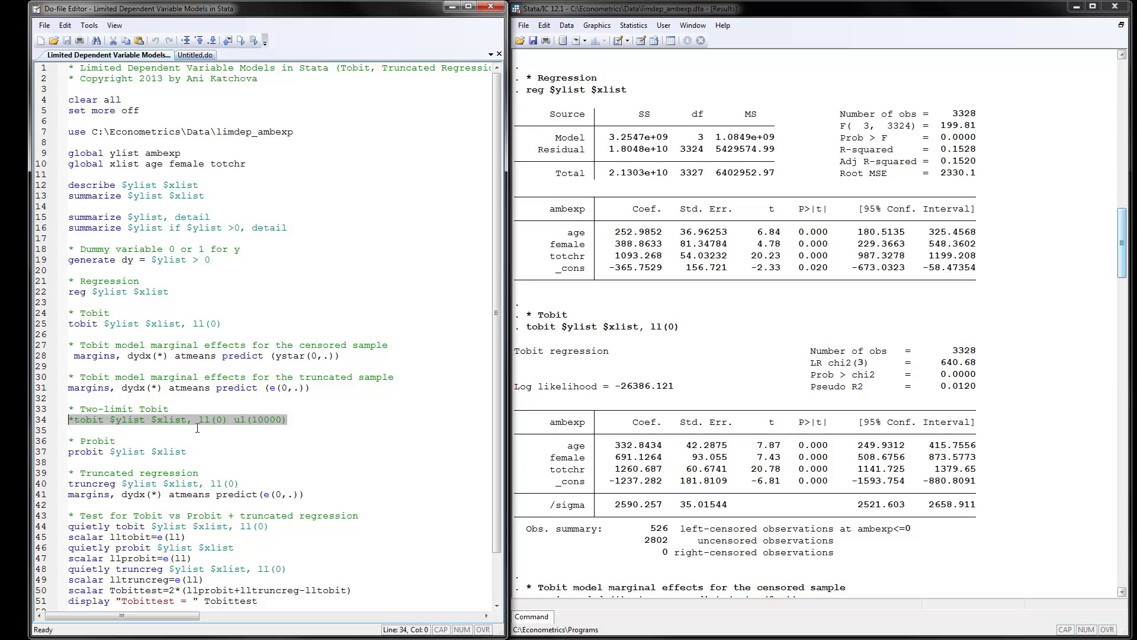
click(234, 324)
drag(234, 324, 195, 321)
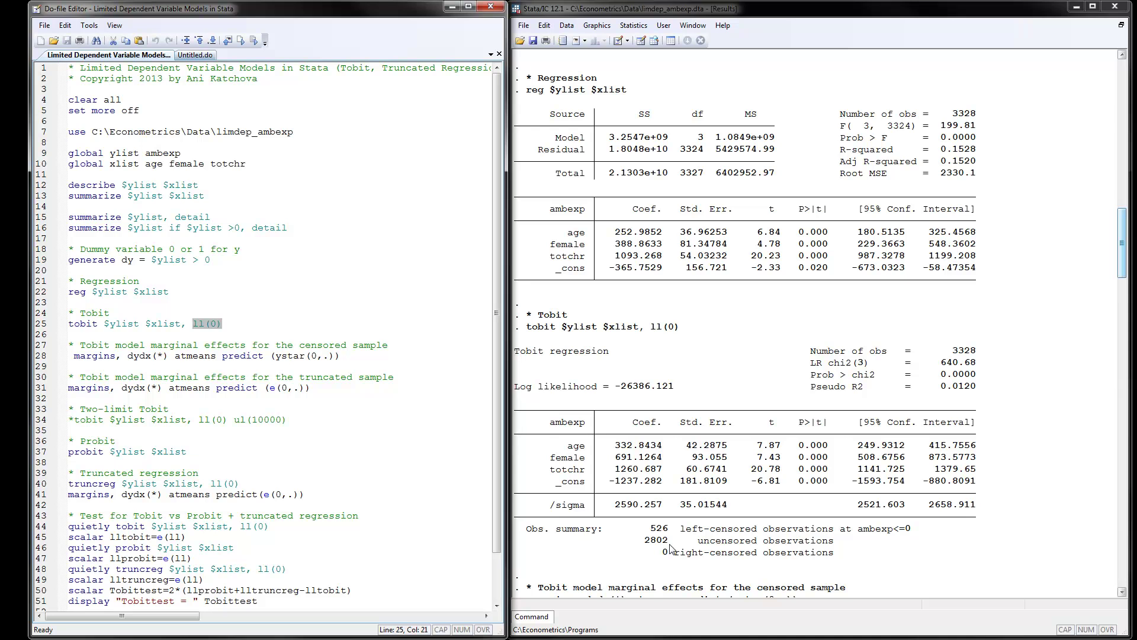
- Compare the Tobit marginal effects for the censored sample (ystar) and the truncated sample (e) in code and output
click(1123, 269)
drag(1124, 269, 1134, 338)
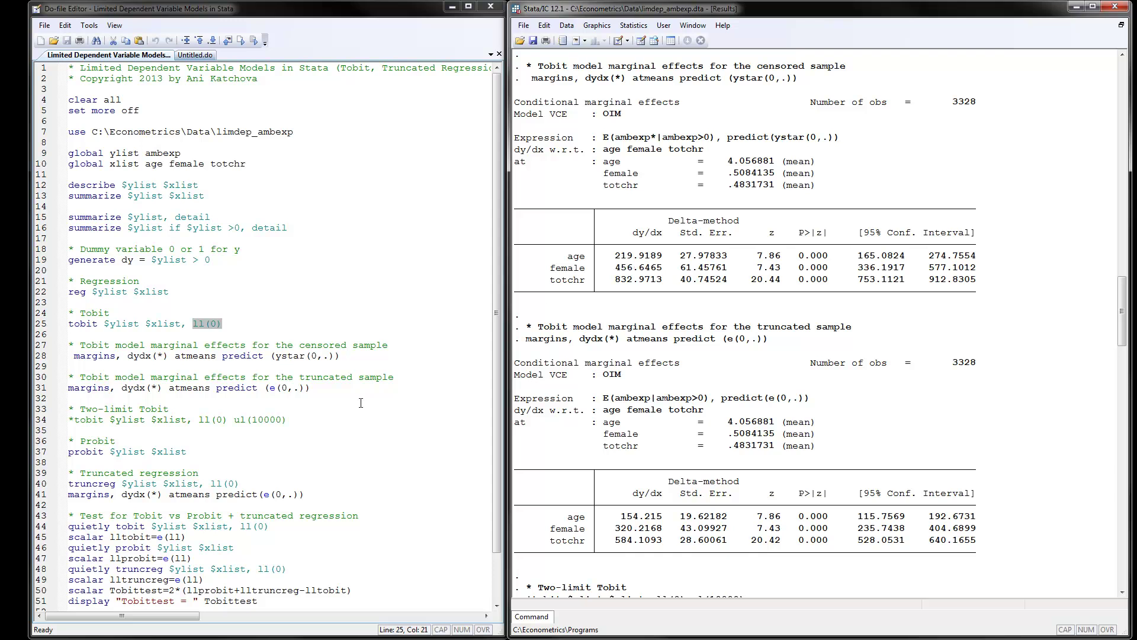
click(71, 395)
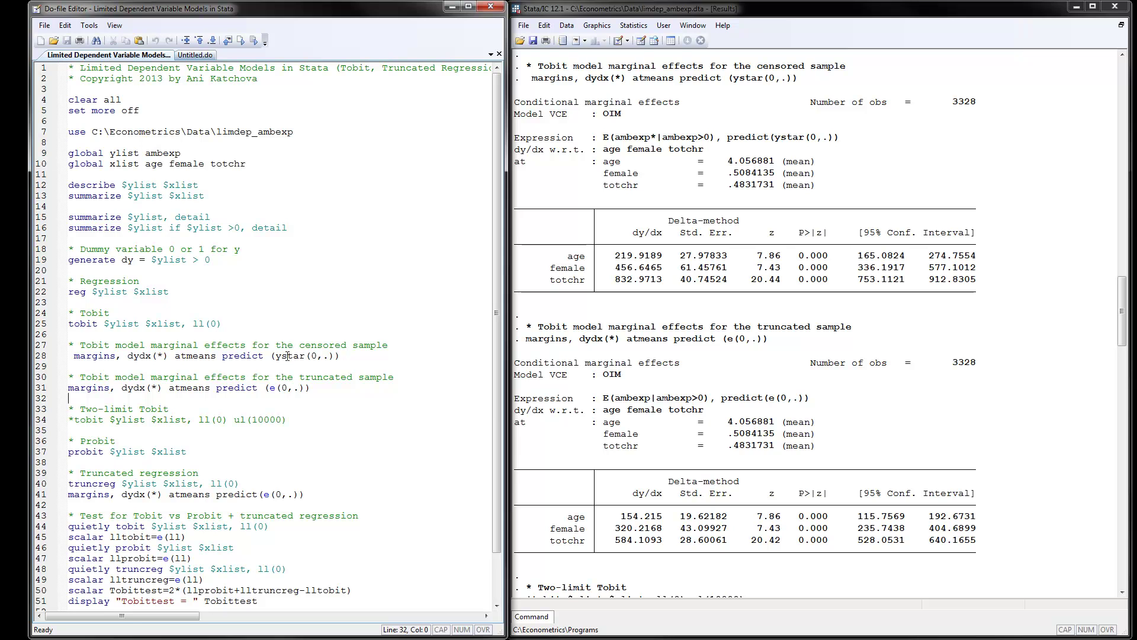
double_click(272, 388)
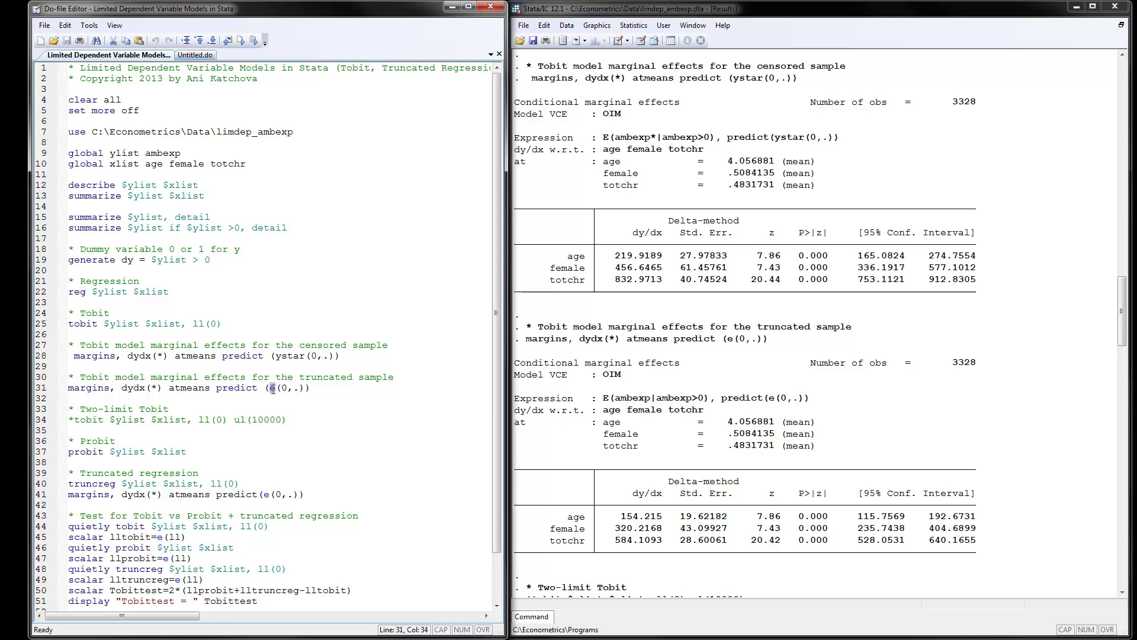
click(350, 387)
- Review the probit output and highlight the dependent variable $ylist in the probit command
drag(500, 422, 505, 471)
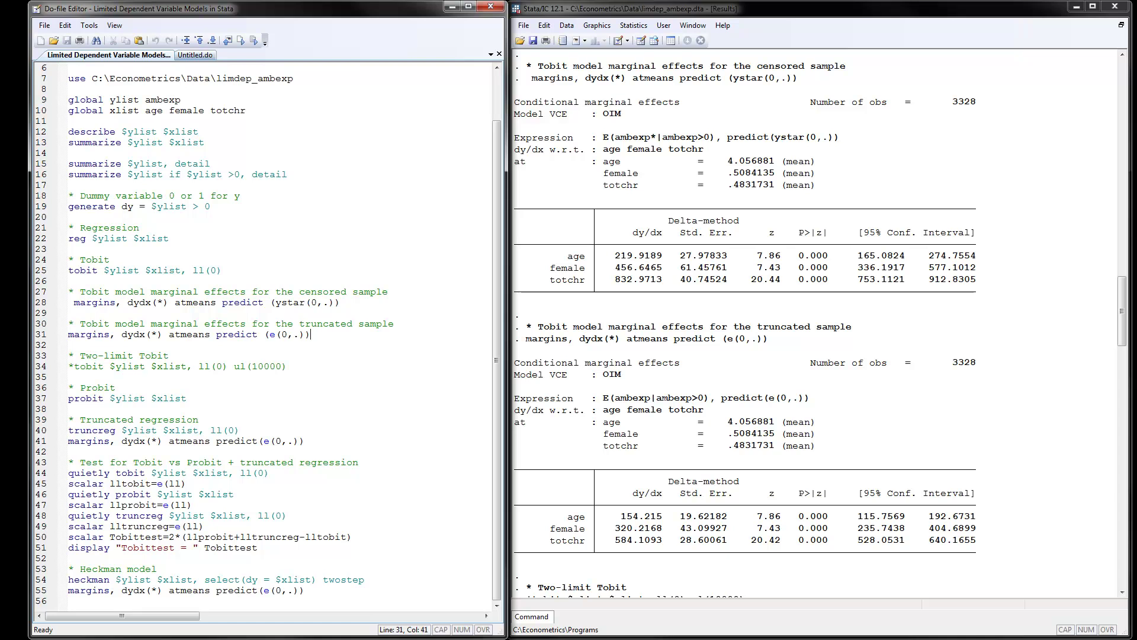
drag(1118, 330, 1129, 405)
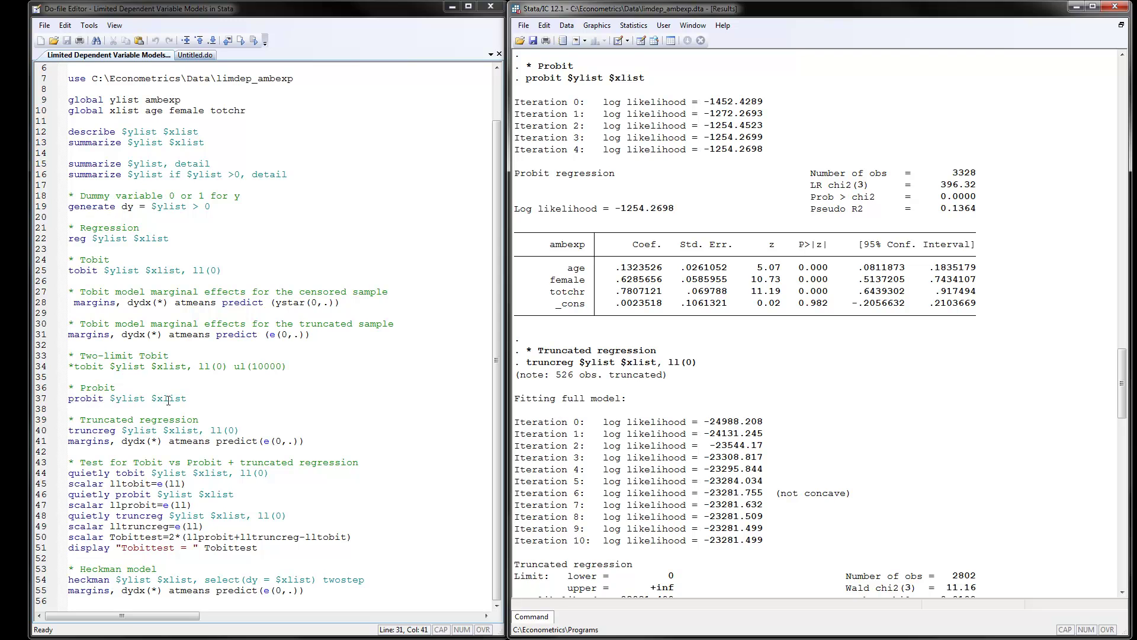
drag(111, 398, 146, 399)
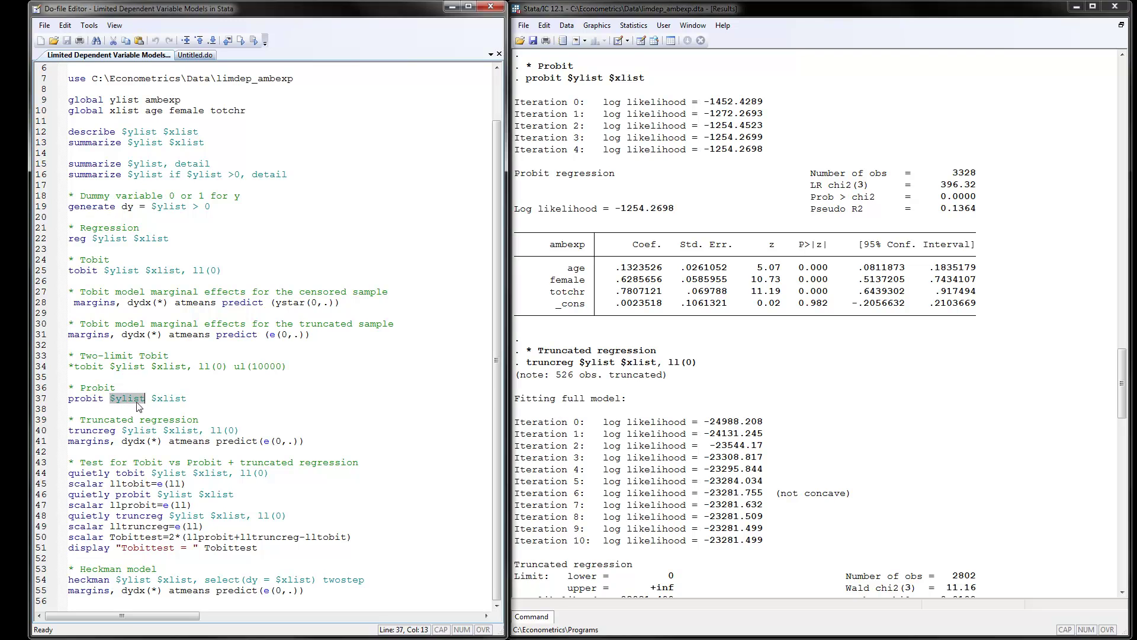
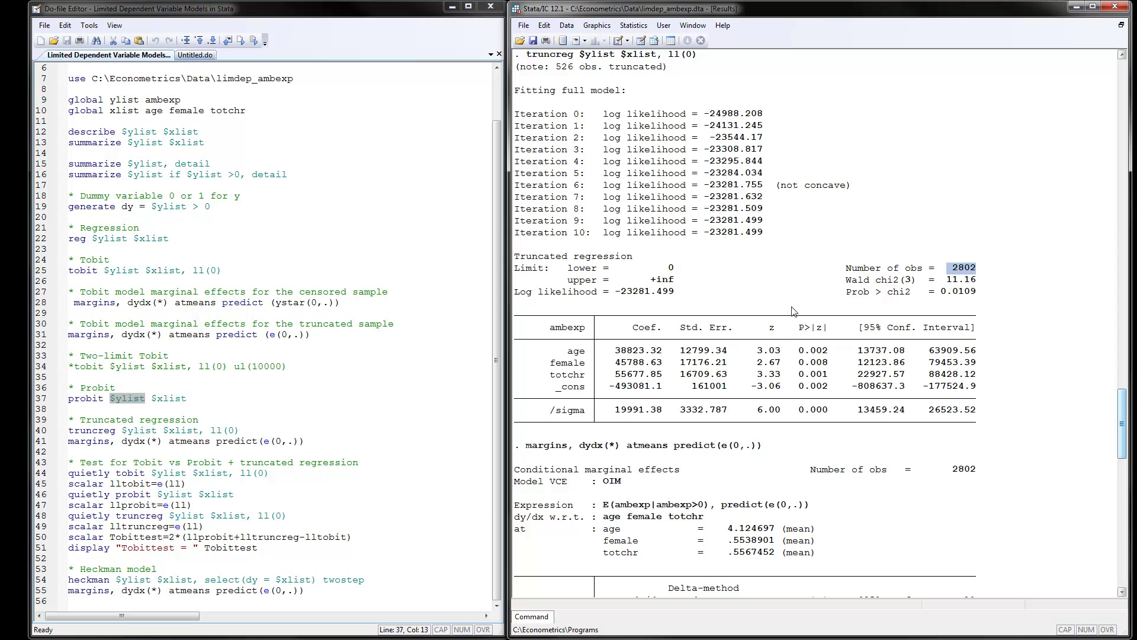
- Examine the truncated regression's upper limit, its estimates and the marginal effects from its margins command
click(667, 275)
drag(652, 280, 677, 284)
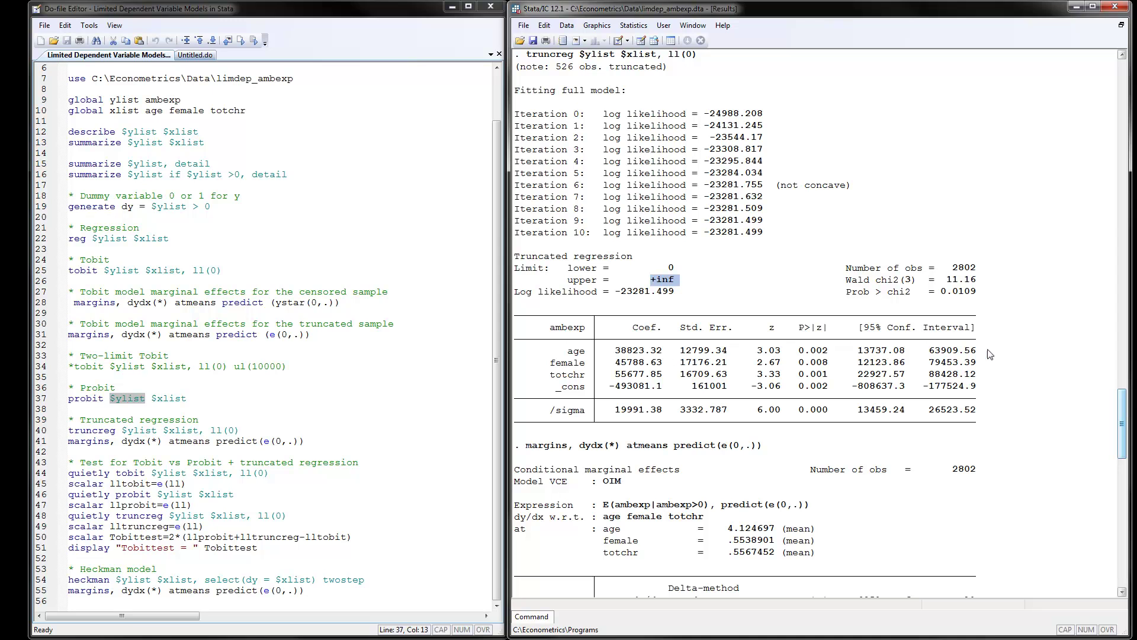
scroll(1125, 412, down, 1)
drag(1125, 412, 1128, 436)
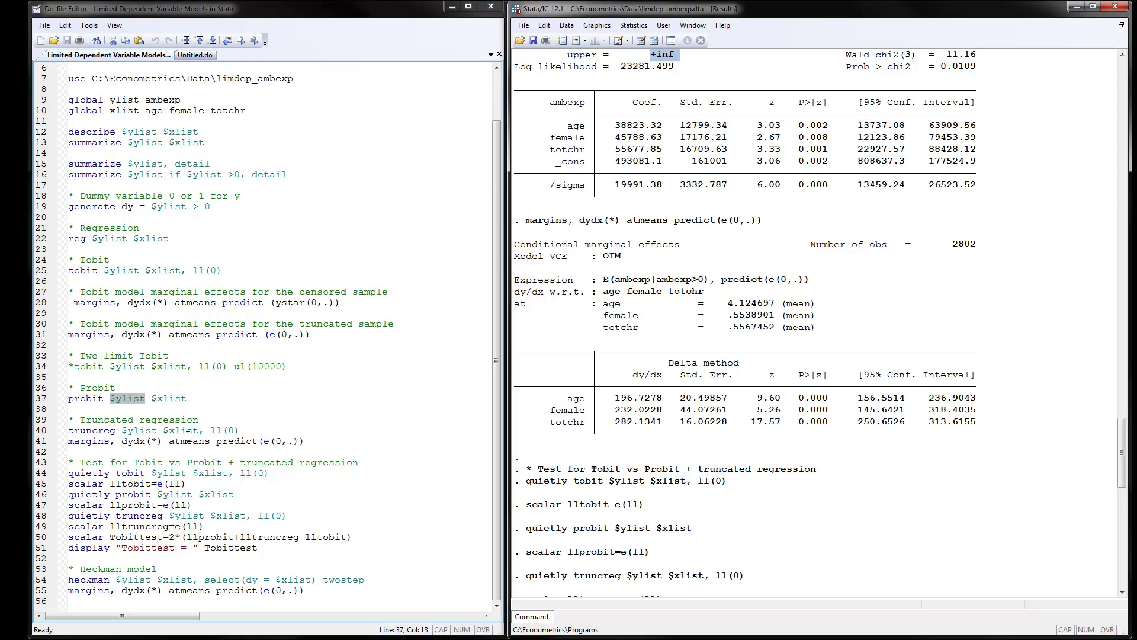
drag(305, 441, 58, 439)
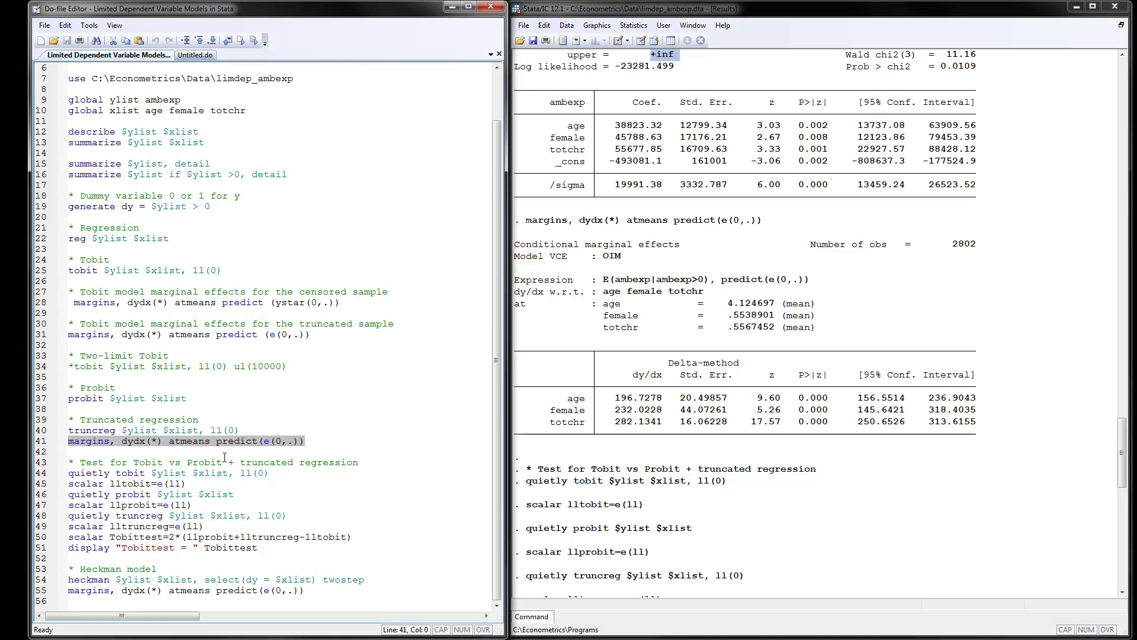
- Review the commands and output of the test comparing Tobit with probit plus truncated regression
click(252, 473)
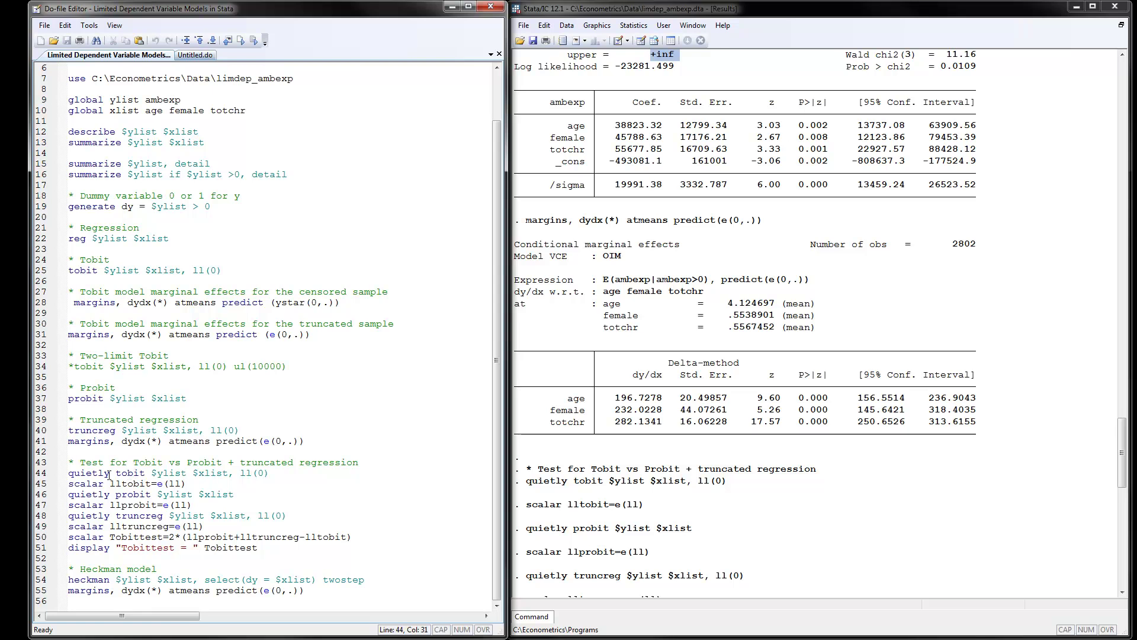
click(150, 484)
scroll(706, 368, down, 8)
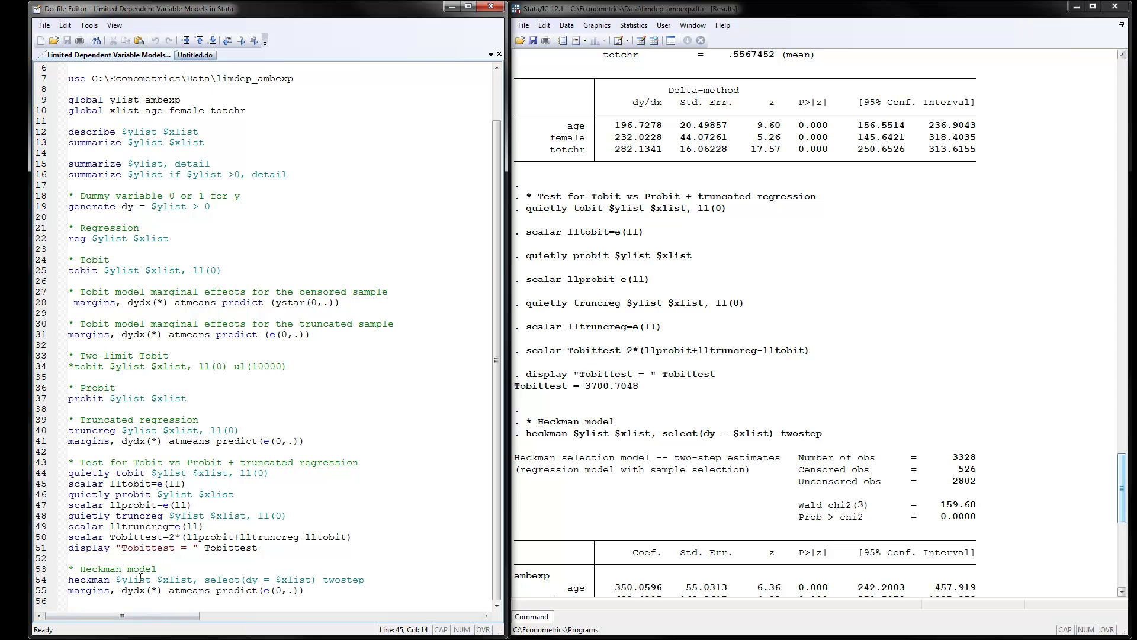
- Examine the heckman command's outcome equation $ylist $xlist and its selection equation dy = $xlist
drag(116, 580, 194, 579)
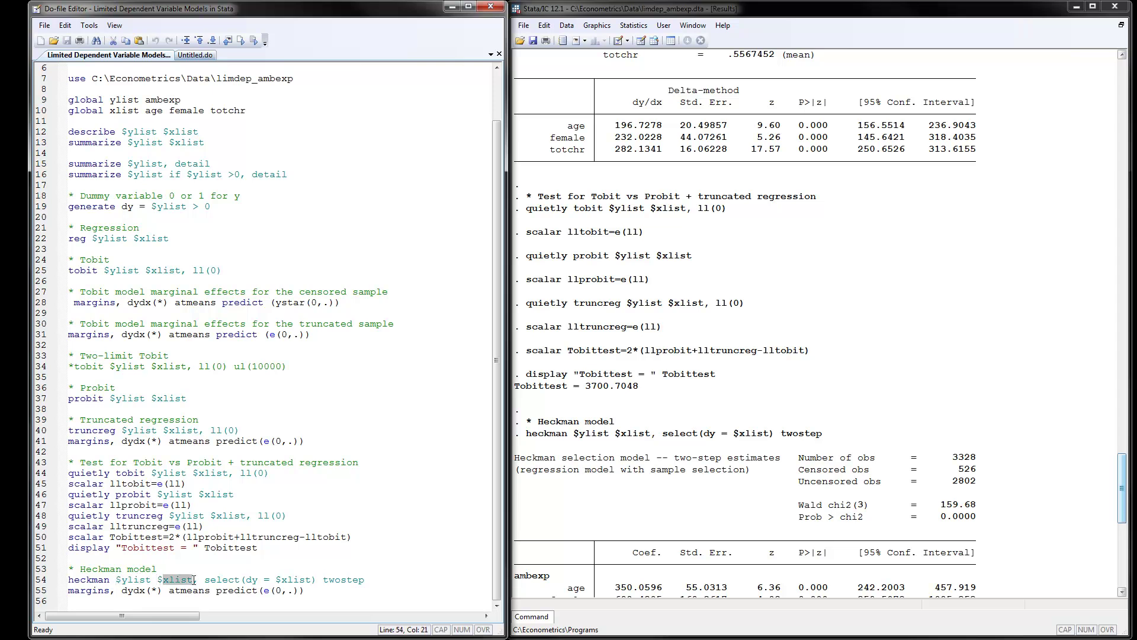
click(117, 579)
drag(262, 579, 246, 579)
drag(313, 581, 245, 578)
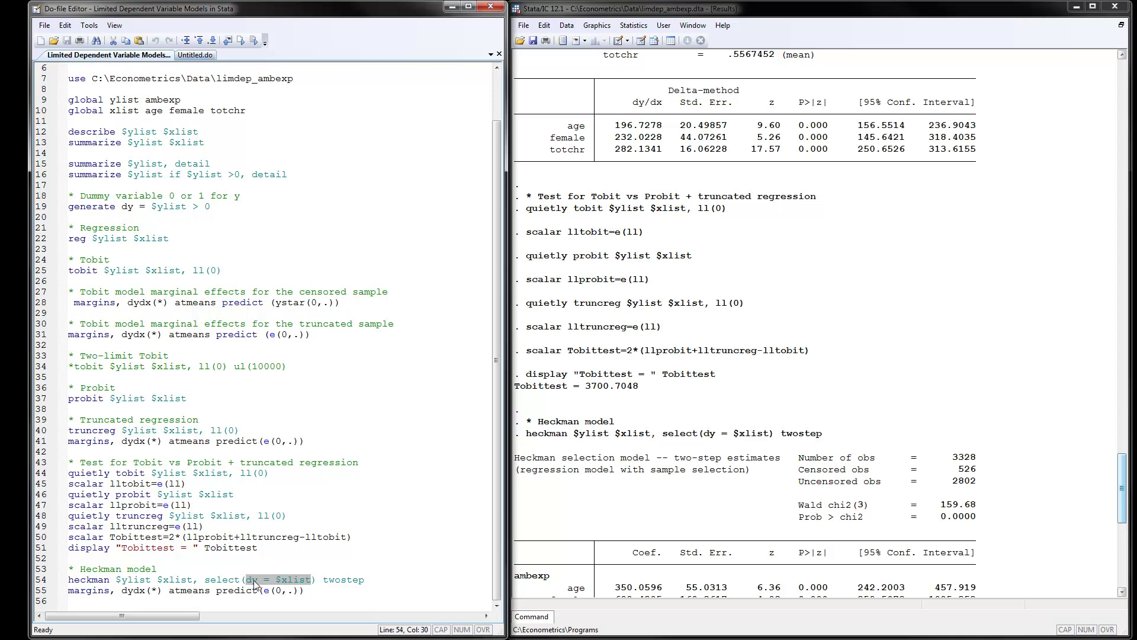
click(150, 580)
drag(150, 580, 119, 581)
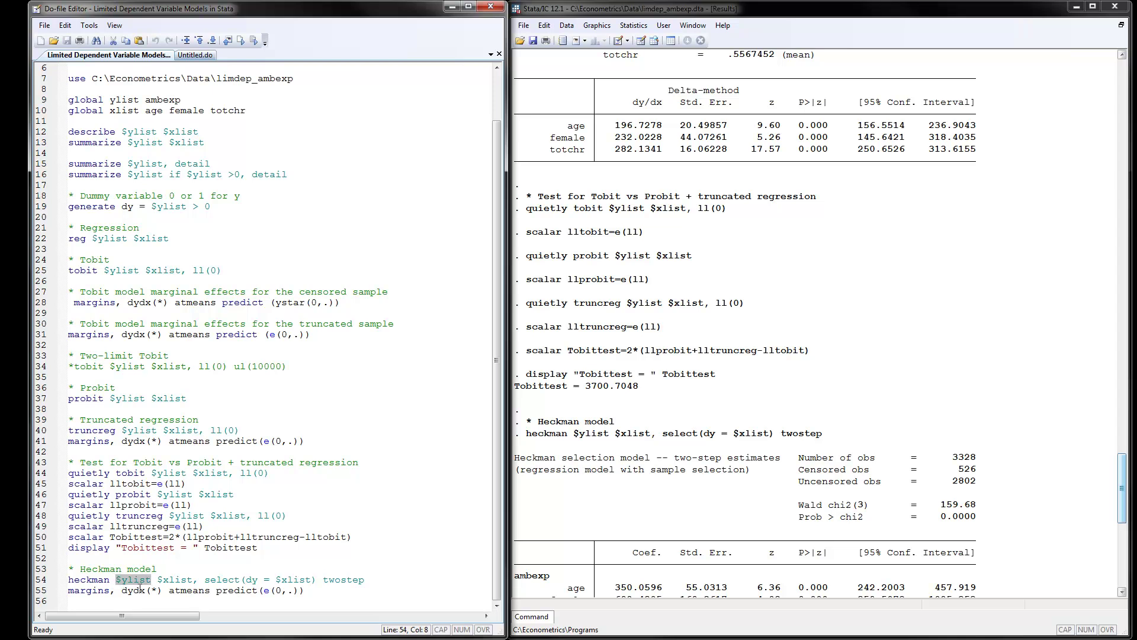
click(171, 579)
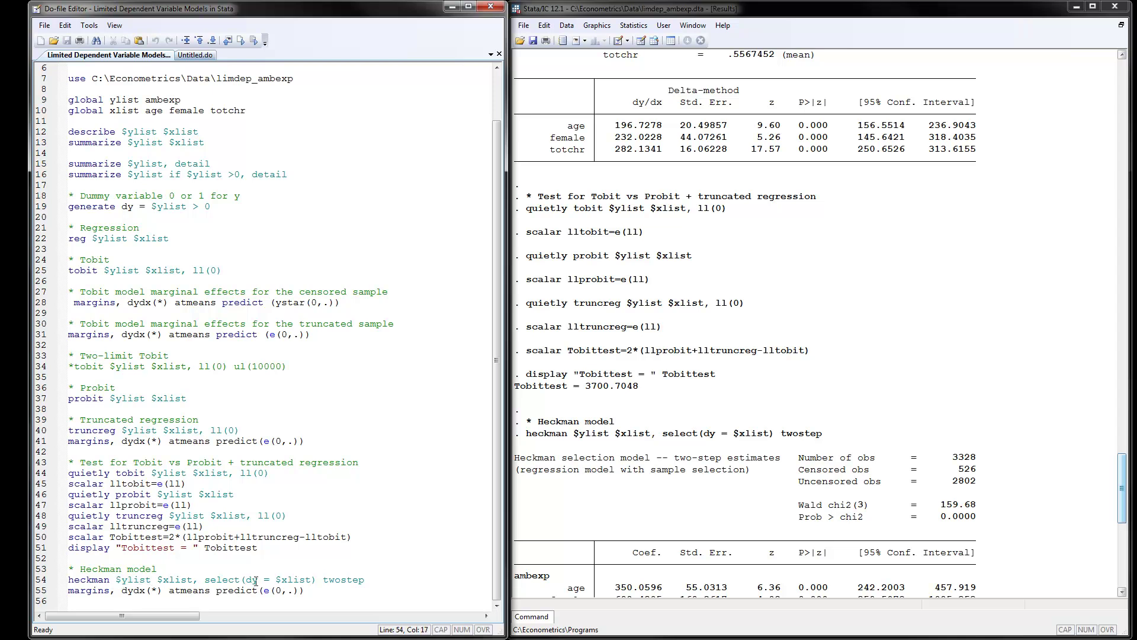
click(300, 579)
- Review the Heckman two-step estimates and the marginal effects at the end of the results
drag(1122, 468, 1124, 519)
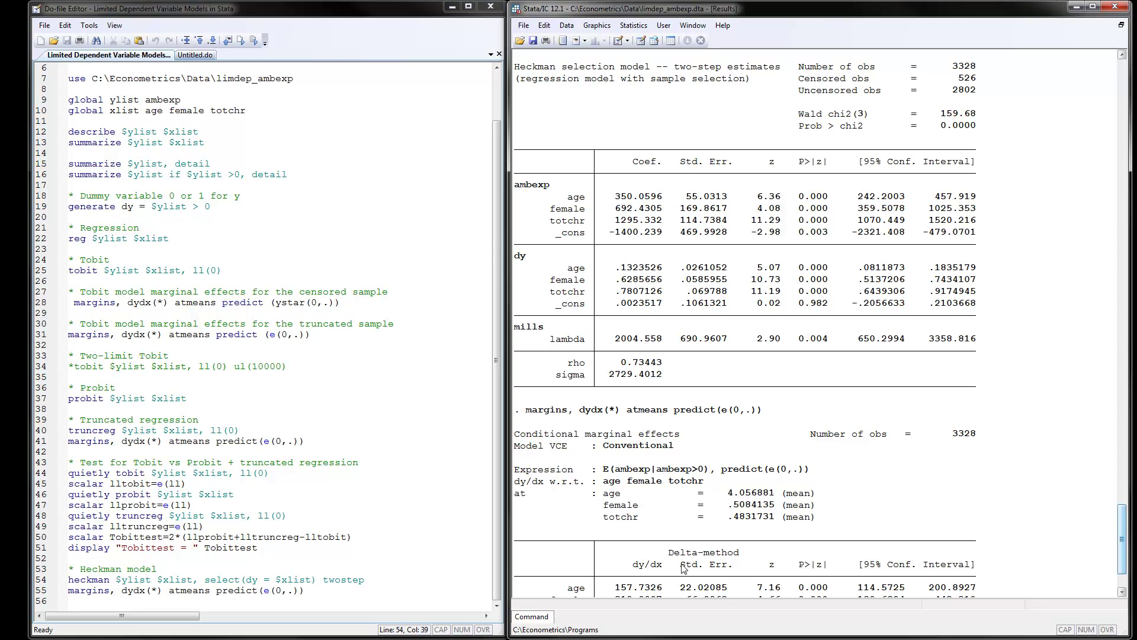
drag(1125, 514, 1125, 528)
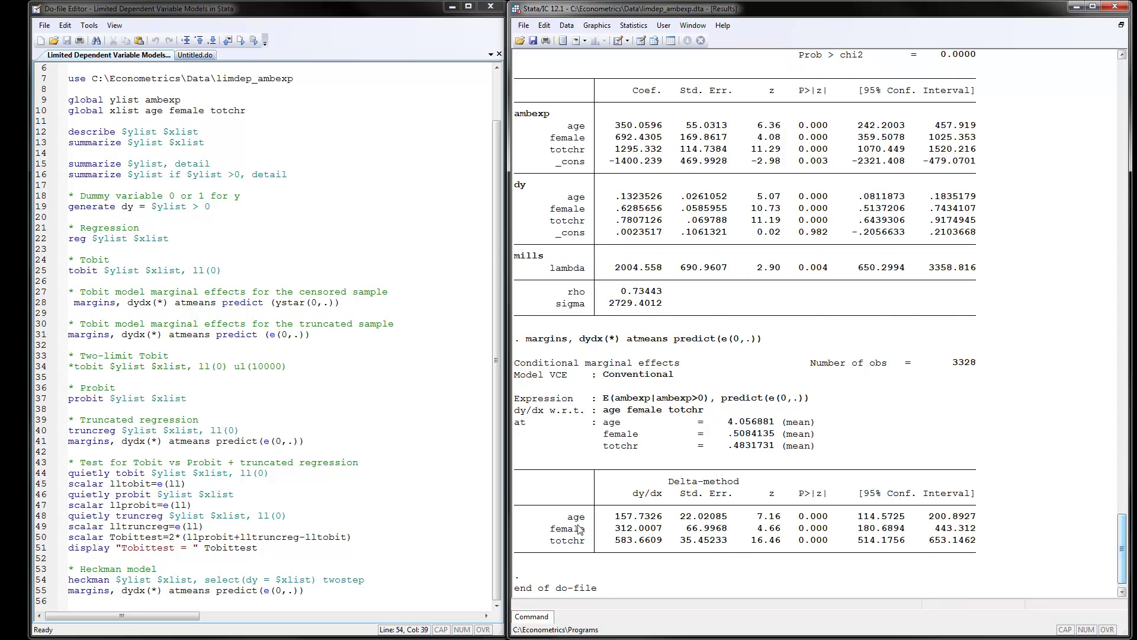